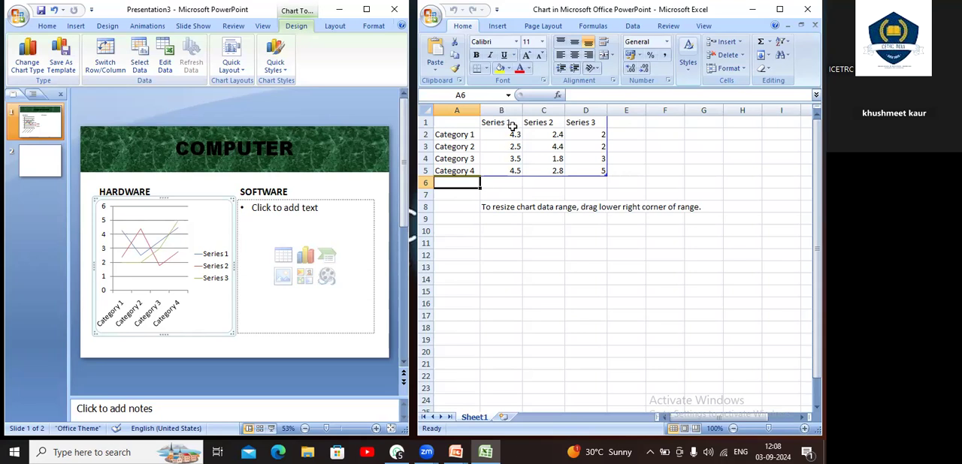
Clear the sample categories and values in A2:E6 and the three series headings in B1:D1 of the chart data
{"action": "left_click_drag", "start_coordinate": [478, 134], "coordinate": [622, 183]}
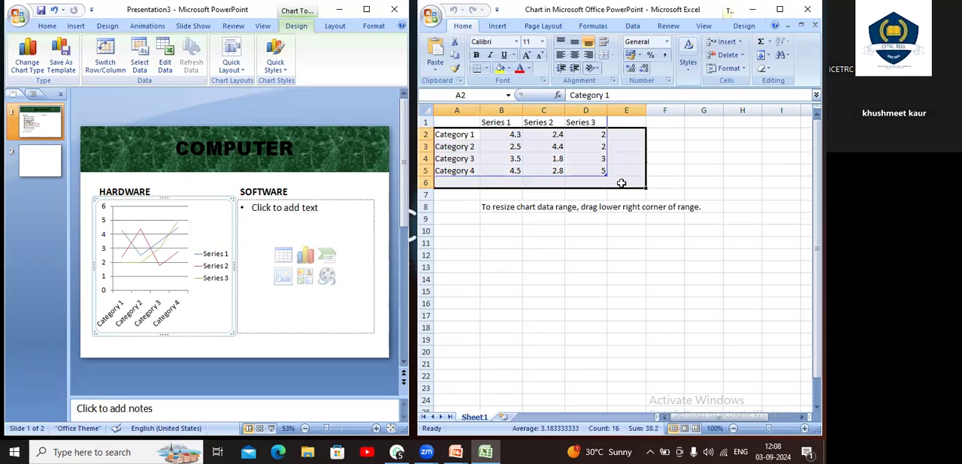
{"action": "key", "text": "Delete"}
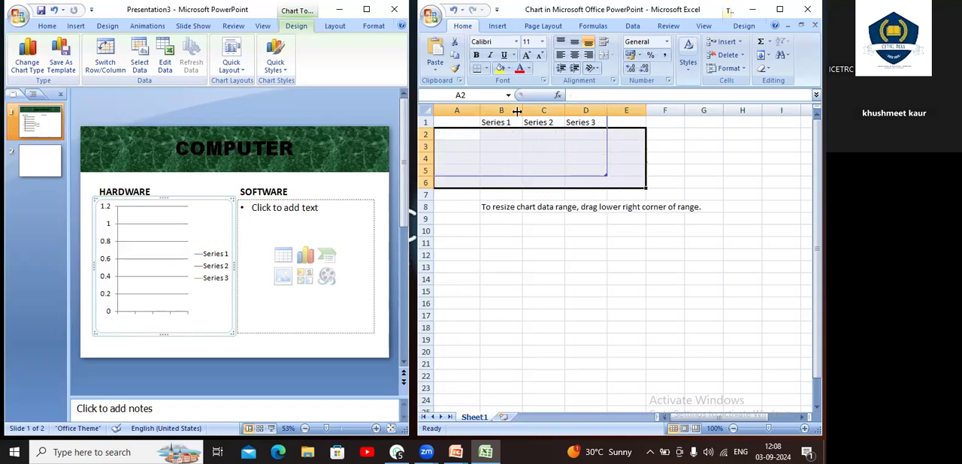
{"action": "left_click", "coordinate": [502, 121]}
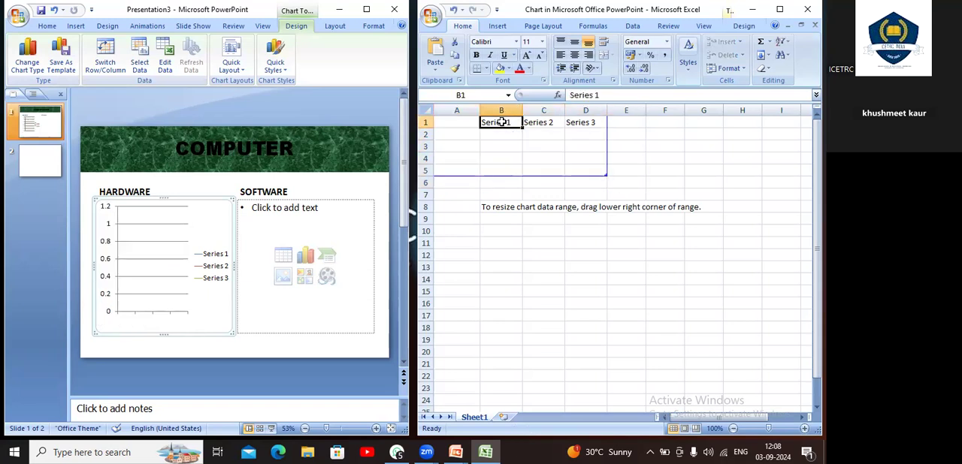
{"action": "key", "text": "Delete"}
{"action": "key", "text": "Right"}
{"action": "key", "text": "BackSpace"}
{"action": "key", "text": "Right"}
{"action": "key", "text": "BackSpace"}
{"action": "key", "text": "Left"}
{"action": "key", "text": "Left"}
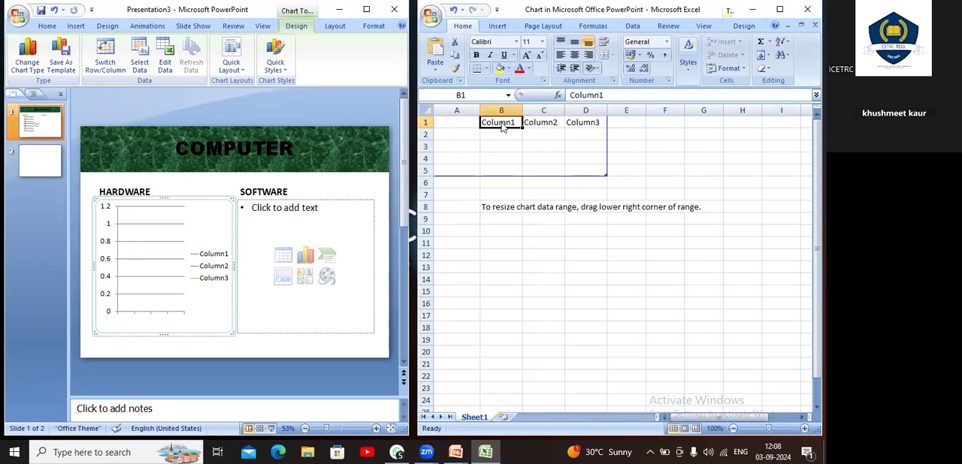
Enter the chart series headings HARDWARE in B1 and SOFTWARE in C1
{"action": "type", "text": "HARDWARE"}
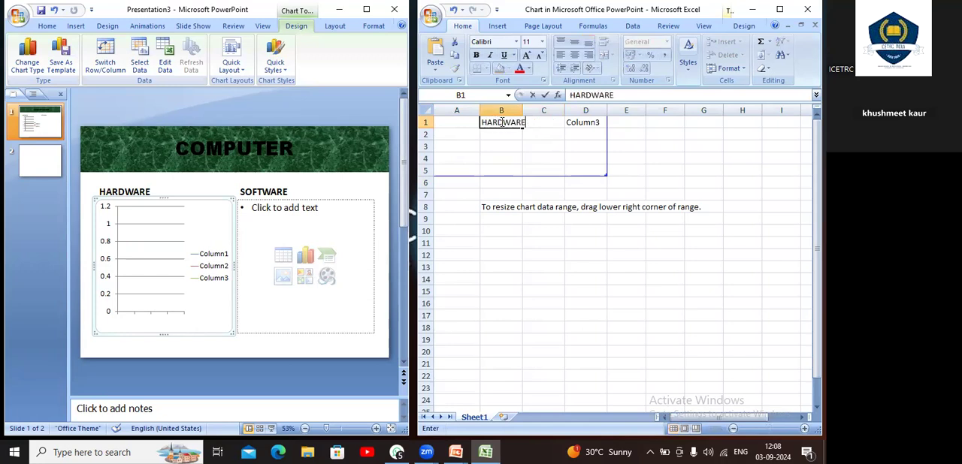
{"action": "key", "text": "Right"}
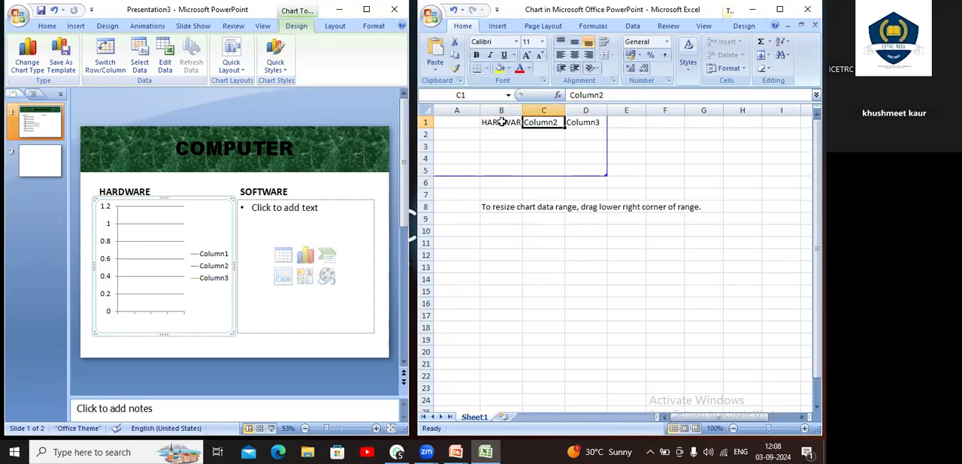
{"action": "type", "text": "SOFTWARE"}
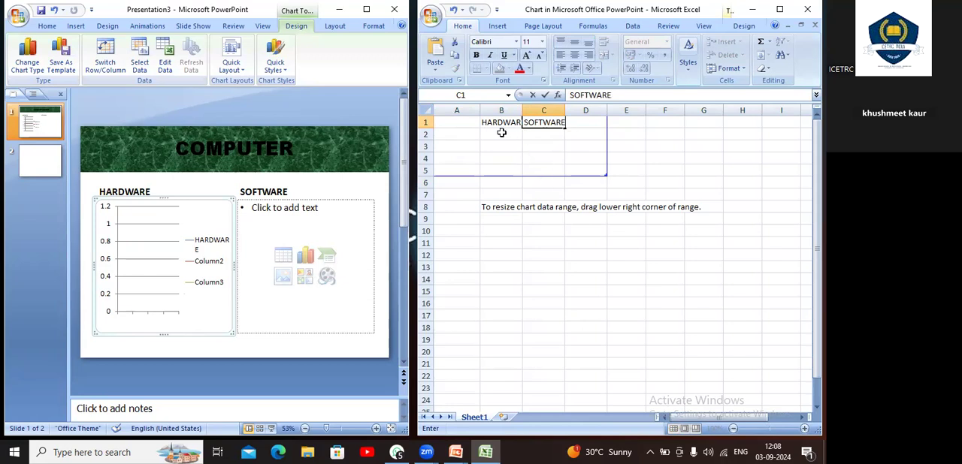
{"action": "left_click", "coordinate": [494, 133]}
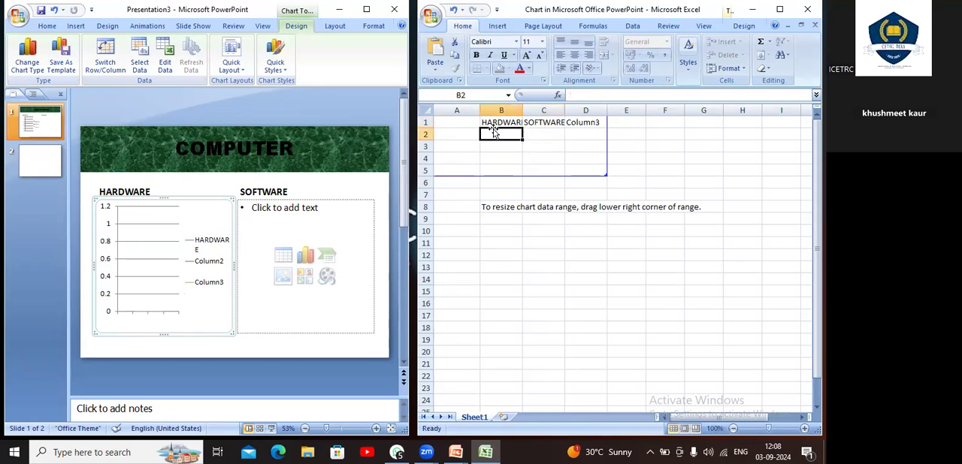
Try to clear the third series heading in cell D1
{"action": "left_click", "coordinate": [587, 122]}
{"action": "key", "text": "Delete"}
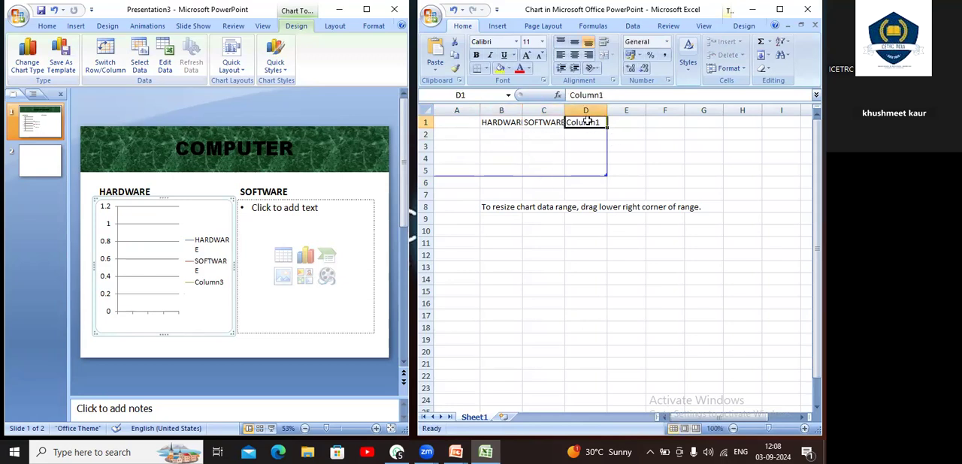
{"action": "left_click", "coordinate": [550, 156]}
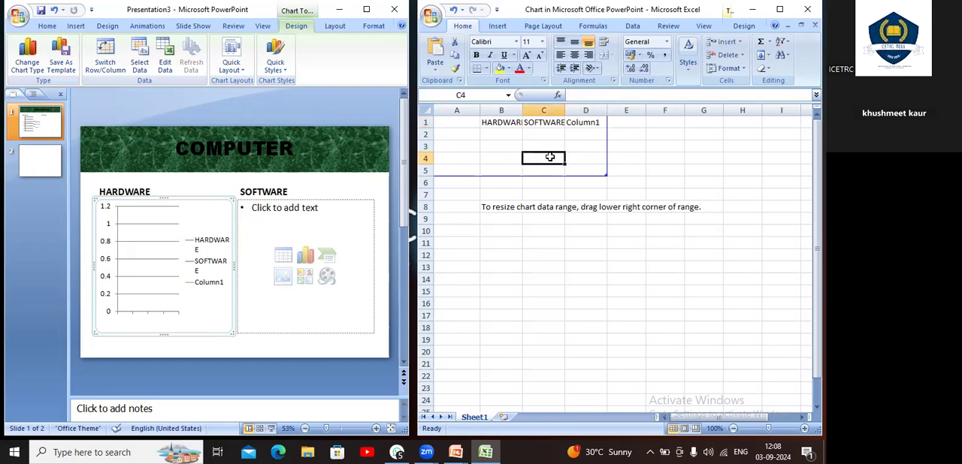
{"action": "double_click", "coordinate": [599, 123]}
{"action": "key", "text": "BackSpace"}
{"action": "key", "text": "BackSpace"}
{"action": "key", "text": "BackSpace"}
{"action": "key", "text": "BackSpace"}
{"action": "key", "text": "BackSpace"}
{"action": "key", "text": "BackSpace"}
{"action": "key", "text": "BackSpace"}
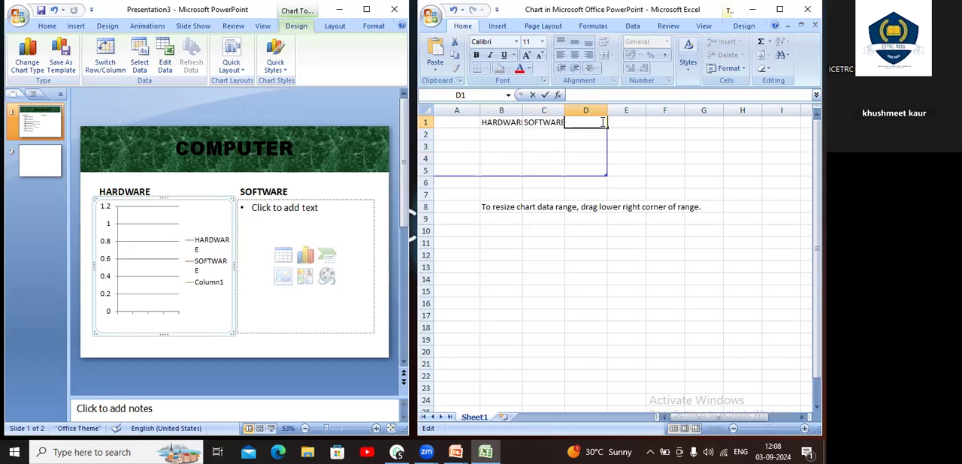
{"action": "key", "text": "Return"}
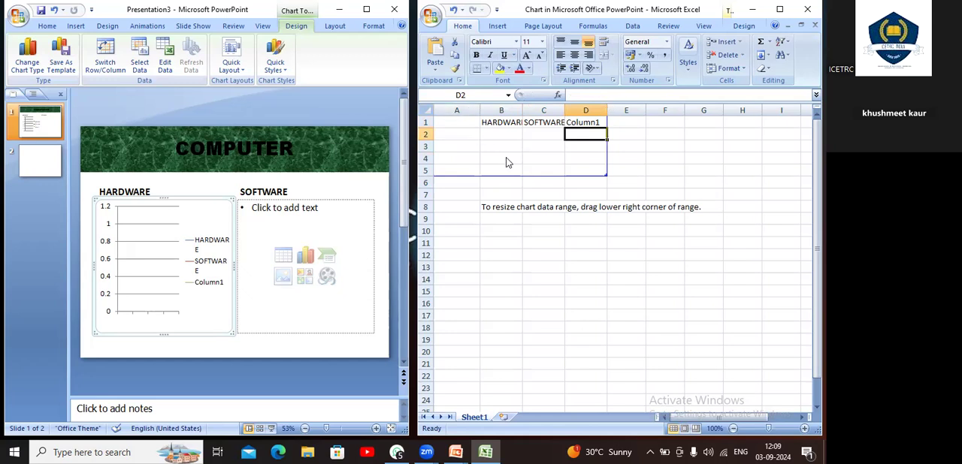
Fill the HARDWARE series in B2:B5 with the values 12, 13, 14 and 15
{"action": "left_click", "coordinate": [500, 133]}
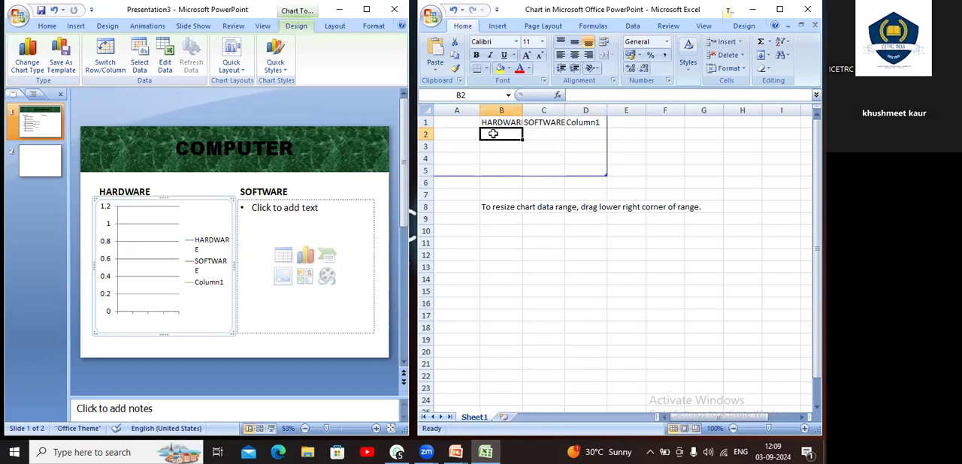
{"action": "type", "text": "12"}
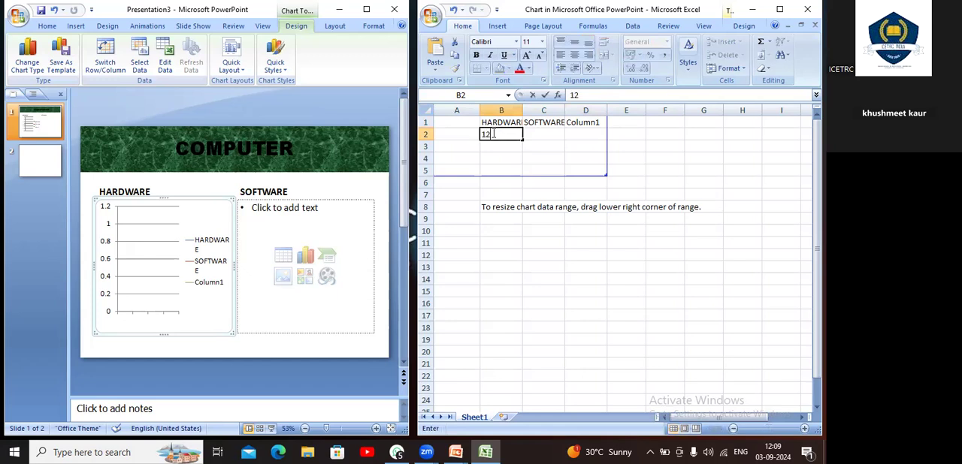
{"action": "key", "text": "Return"}
{"action": "type", "text": "13"}
{"action": "key", "text": "Return"}
{"action": "type", "text": "14"}
{"action": "key", "text": "Return"}
{"action": "type", "text": "15"}
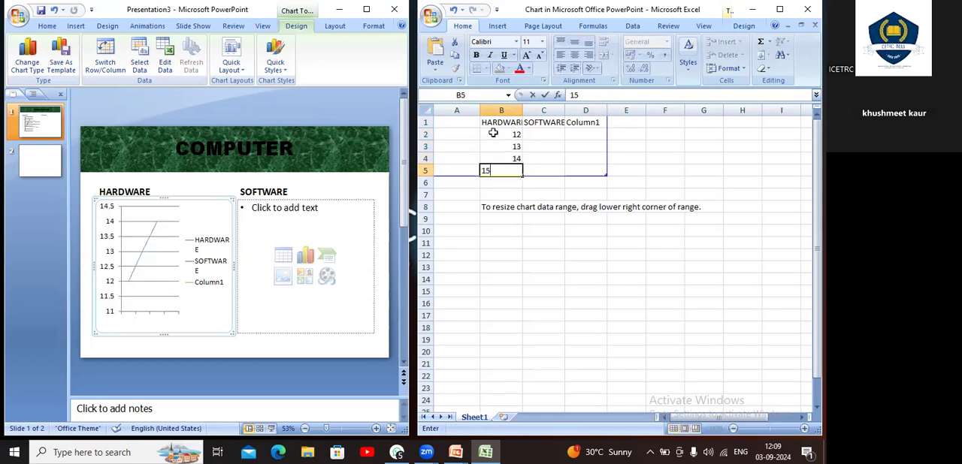
{"action": "key", "text": "Return"}
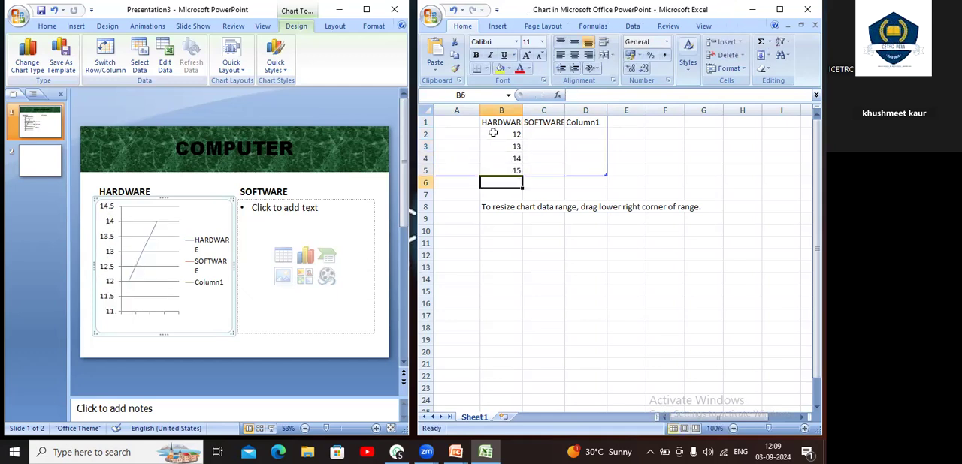
Fill the SOFTWARE series in C2:C5 with 3, 8, 9 and 10, and close the chart data workbook
{"action": "key", "text": "Right"}
{"action": "key", "text": "Up"}
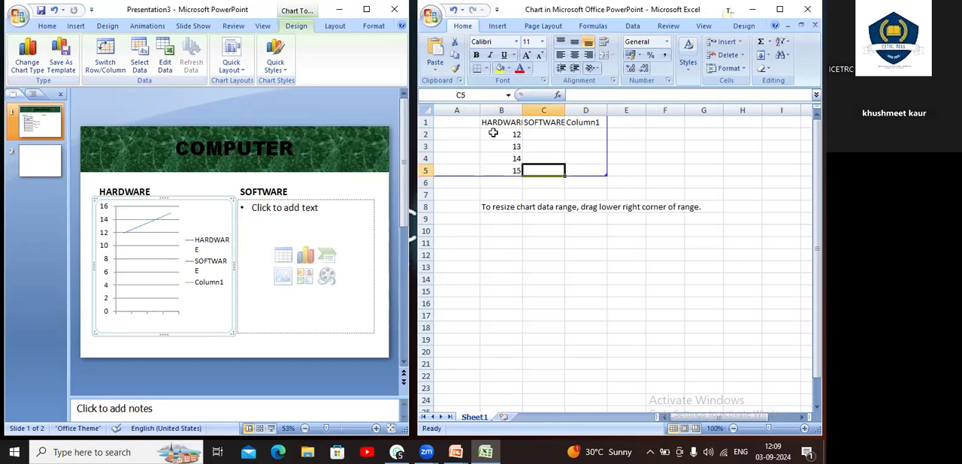
{"action": "type", "text": "10"}
{"action": "key", "text": "Up"}
{"action": "type", "text": "9"}
{"action": "key", "text": "Up"}
{"action": "type", "text": "8"}
{"action": "key", "text": "Up"}
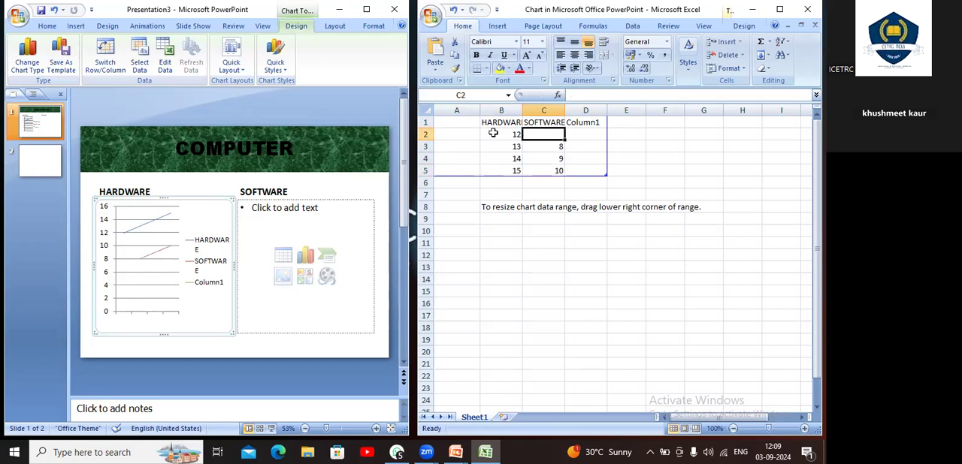
{"action": "type", "text": "3"}
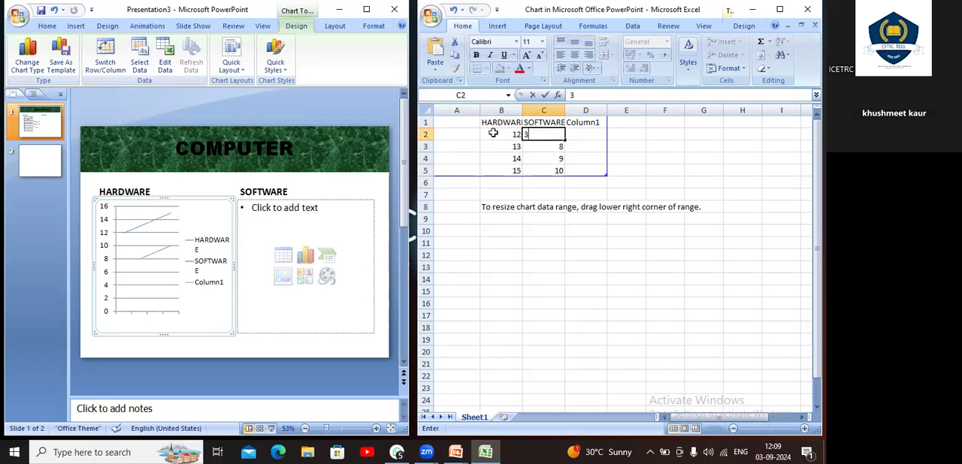
{"action": "key", "text": "Up"}
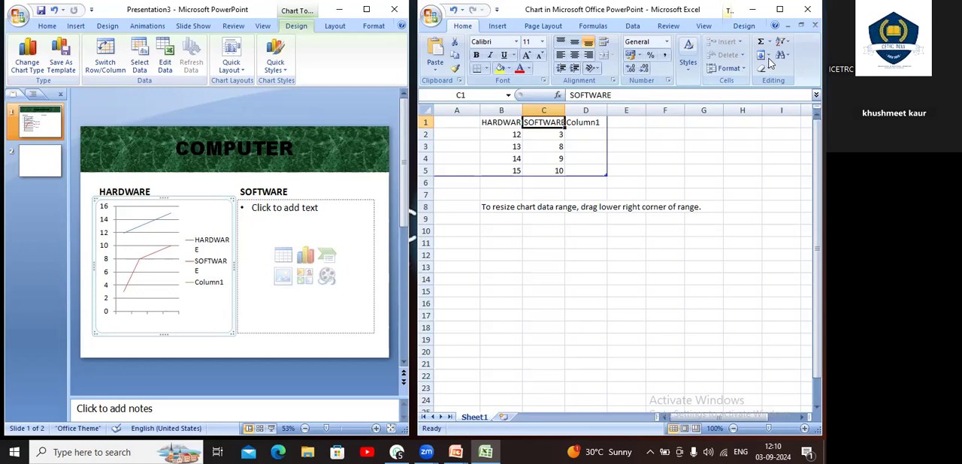
{"action": "left_click", "coordinate": [807, 9]}
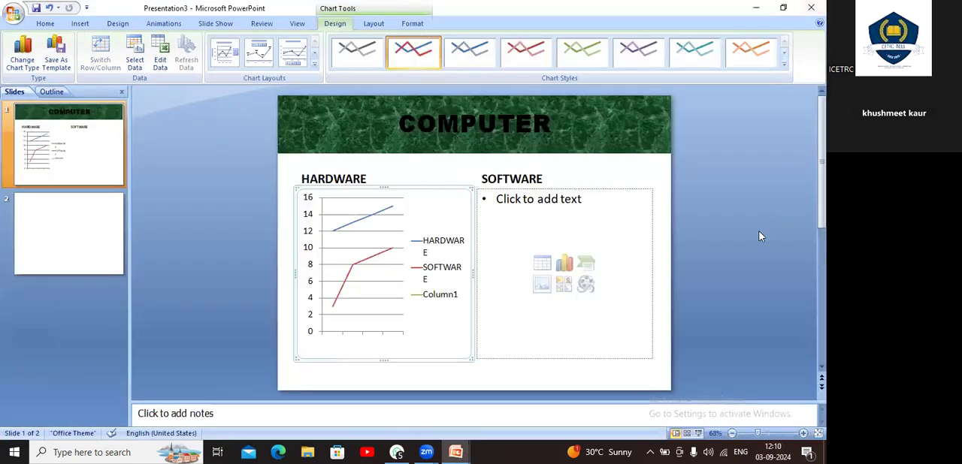
Start inserting a SmartArt graphic in the empty content placeholder under SOFTWARE
{"action": "left_click", "coordinate": [592, 270]}
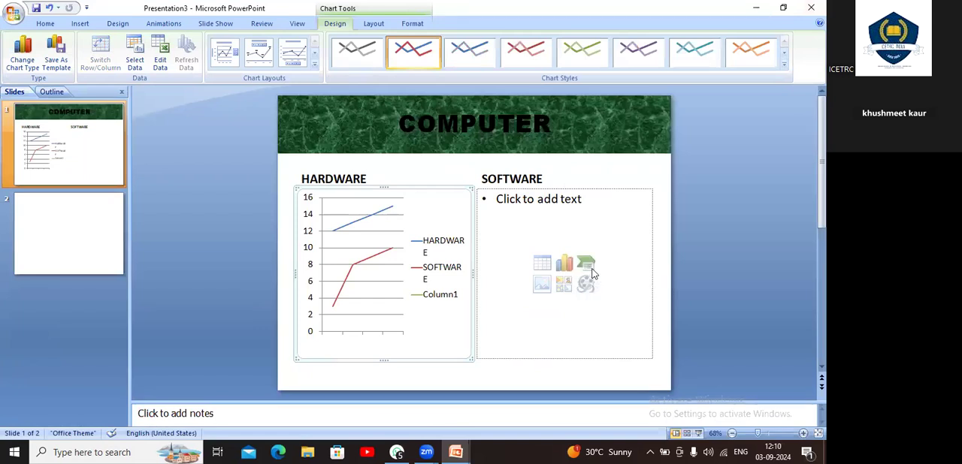